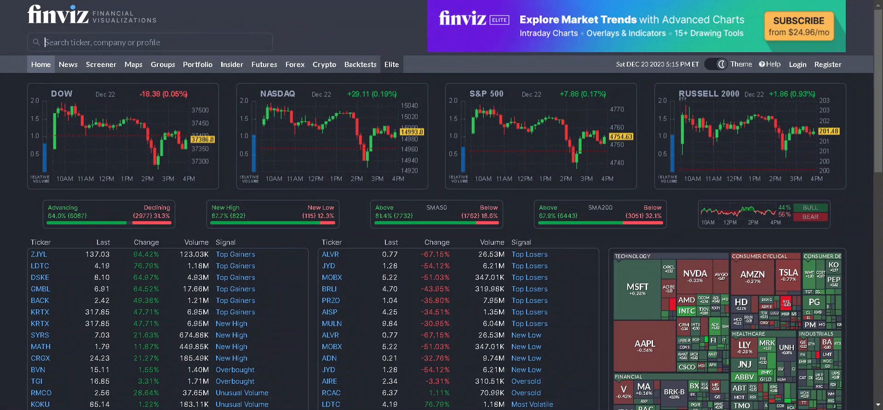
- Open the stock screener and filter for Mega market cap and average volume over 2M
click(102, 64)
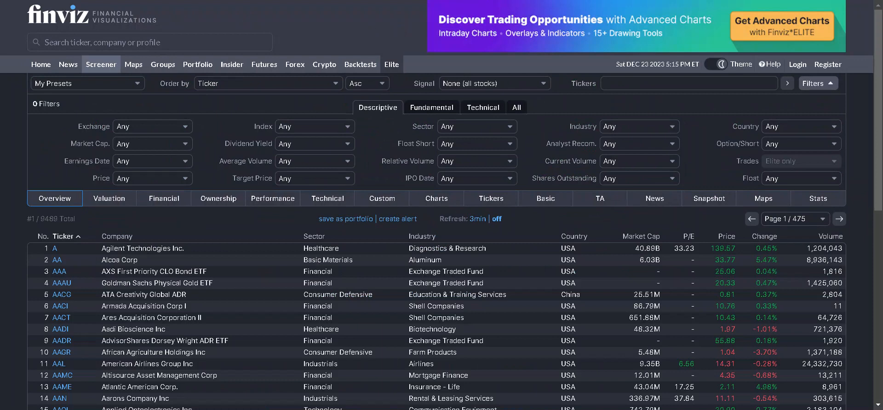
click(388, 109)
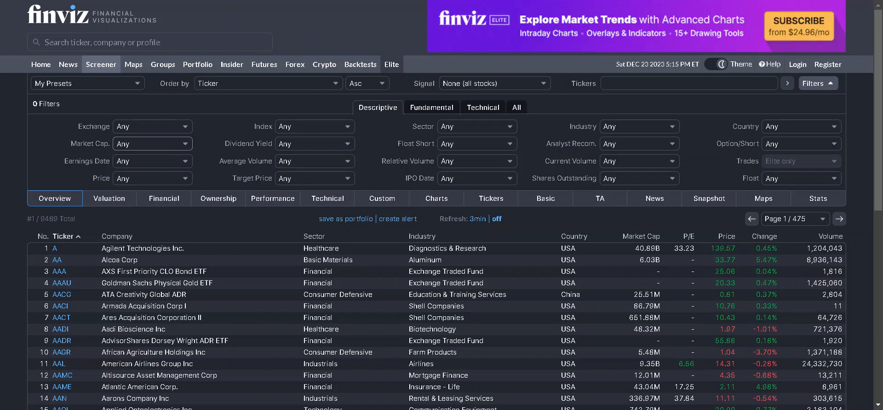
click(147, 163)
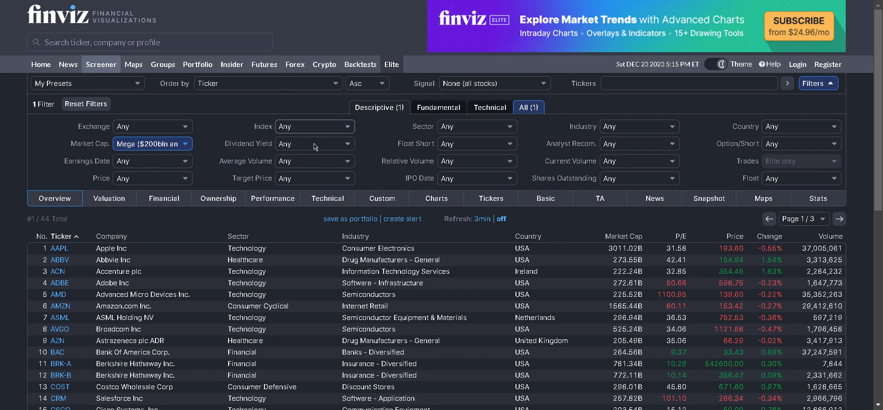
click(322, 165)
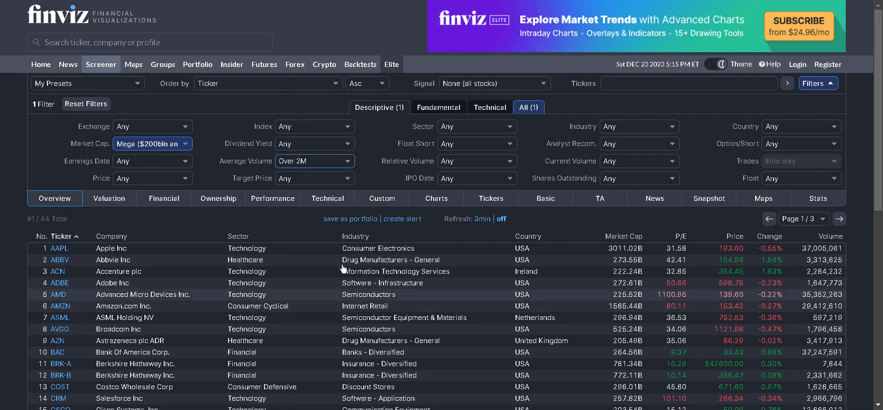
click(332, 214)
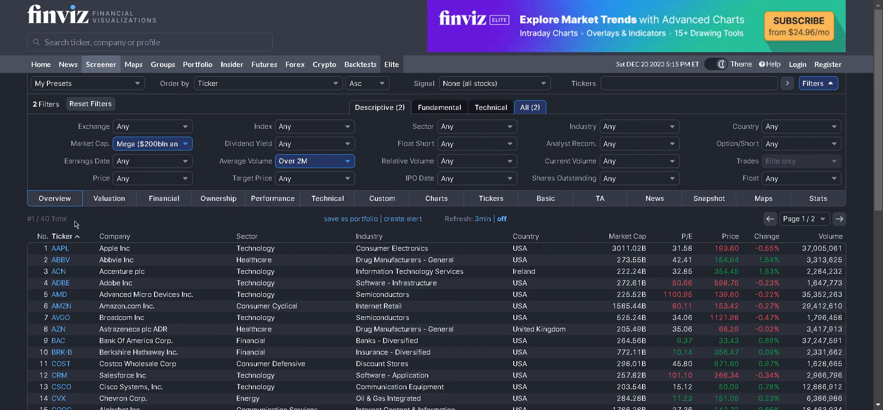
- Restrict the screener to country USA and to stocks that are optionable and shortable
click(782, 128)
click(788, 137)
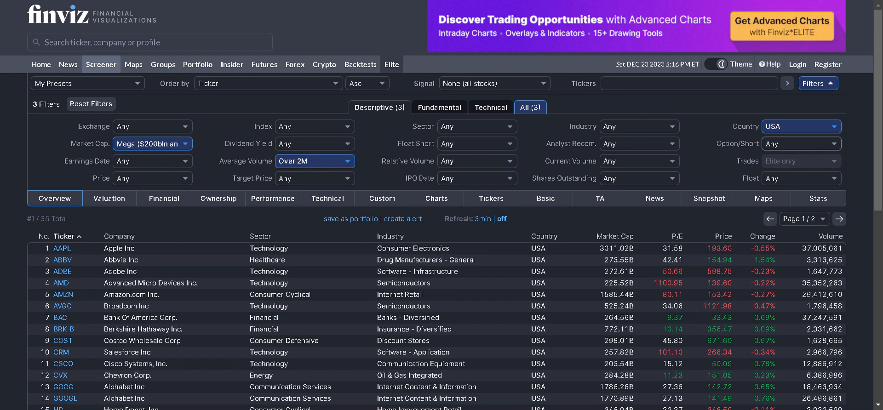
click(797, 196)
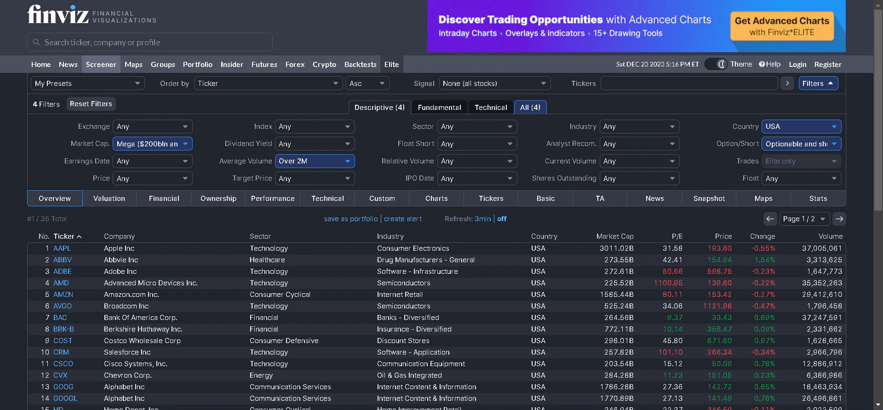
- Set the technical Average True Range filter to Over 3 and review the descriptive filters
click(488, 108)
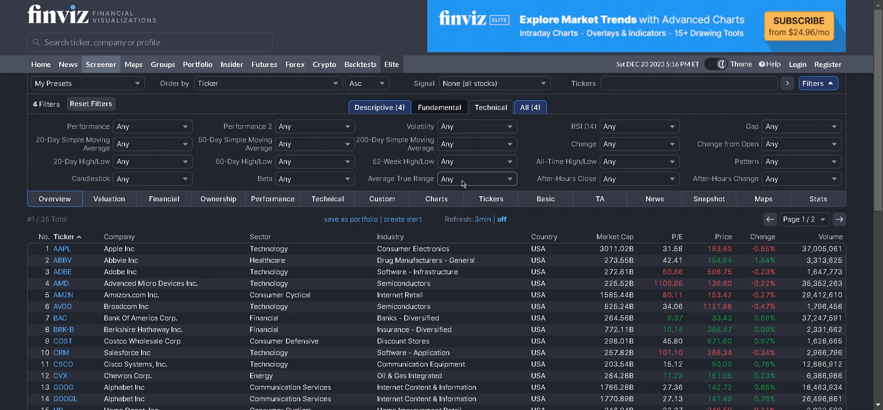
click(462, 187)
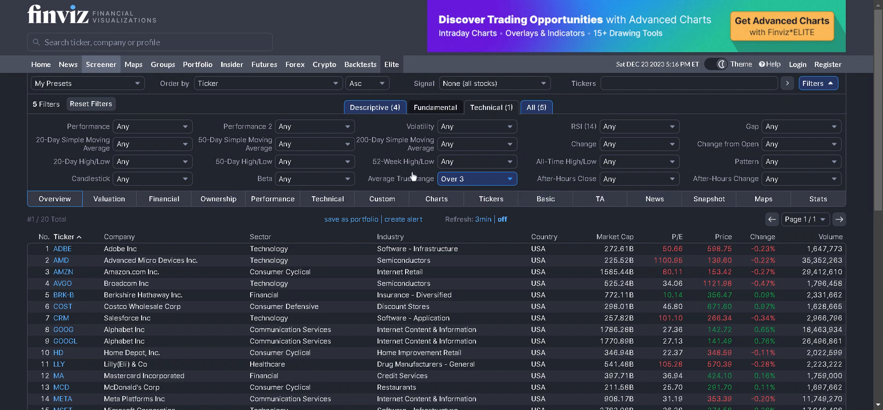
click(396, 109)
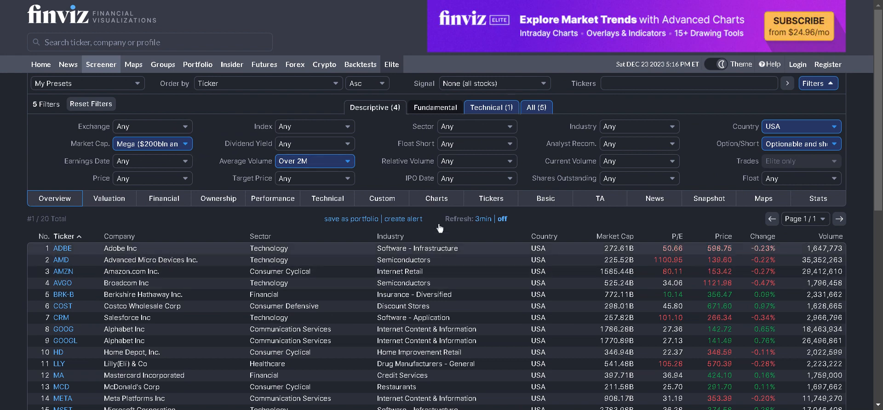
click(484, 108)
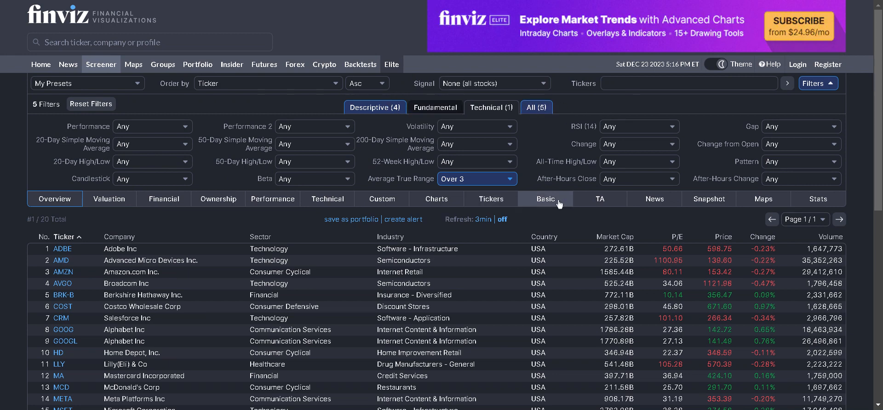
- Show the screener results as charts and look through the first page of daily charts
click(449, 200)
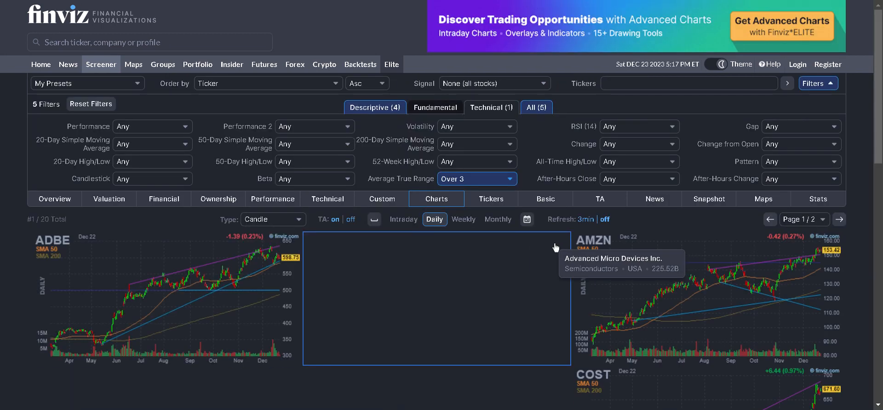
scroll(199, 231, down, 1)
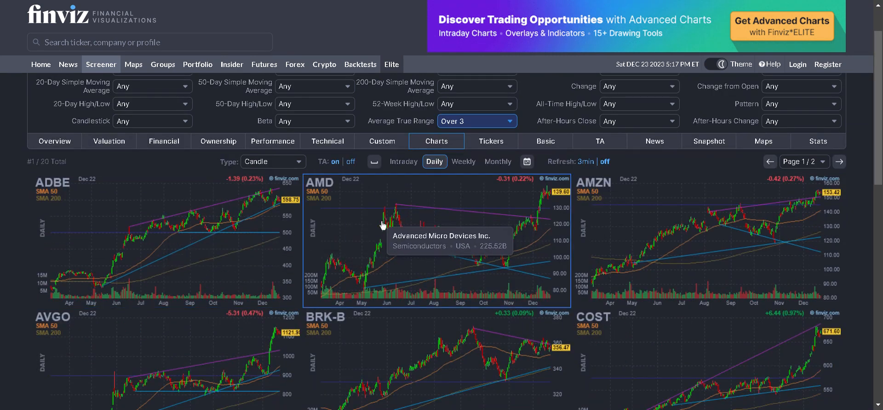
scroll(499, 215, down, 1)
scroll(499, 215, down, 1)
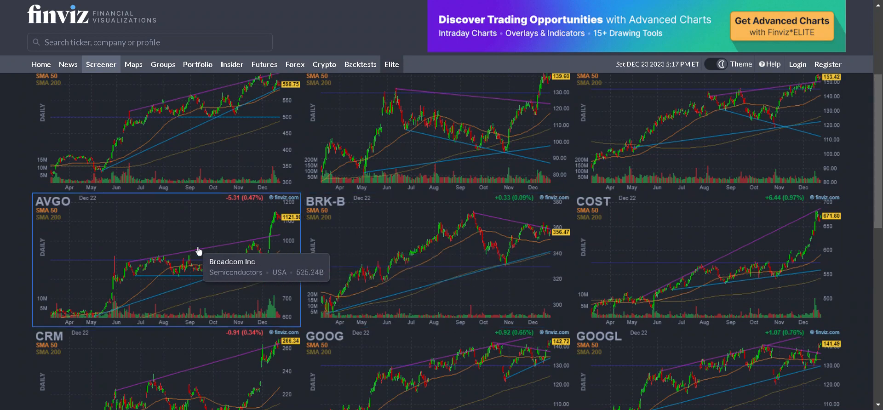
scroll(199, 250, down, 2)
scroll(566, 262, down, 3)
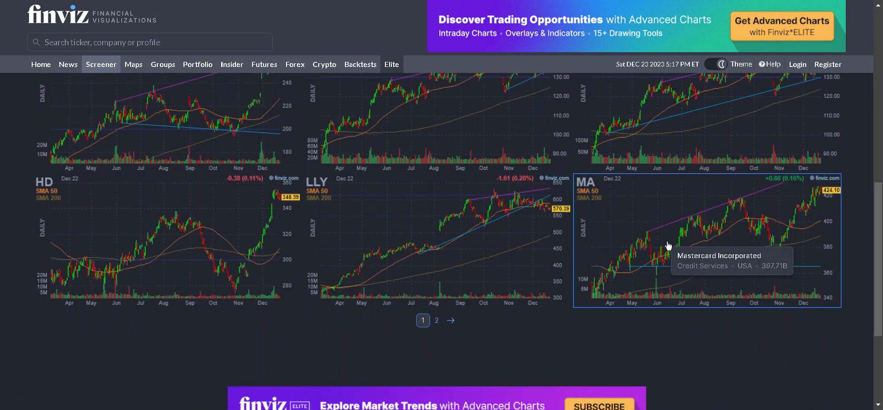
scroll(598, 246, up, 2)
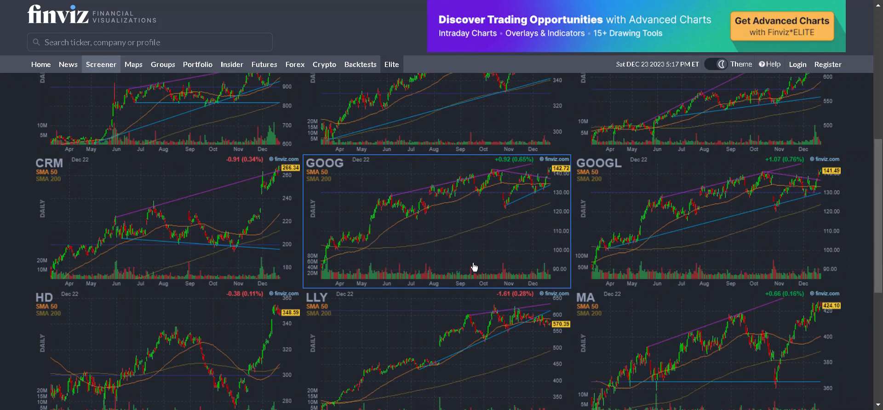
scroll(473, 267, up, 7)
scroll(460, 230, down, 10)
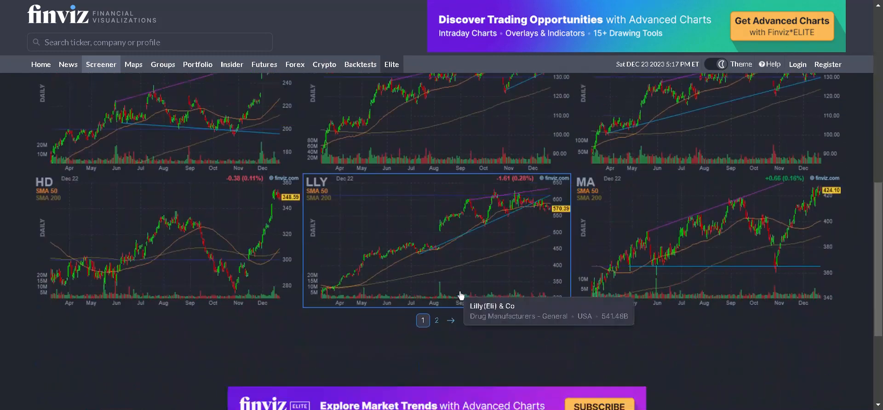
- Go to the second page of result charts and examine the remaining stocks
click(437, 210)
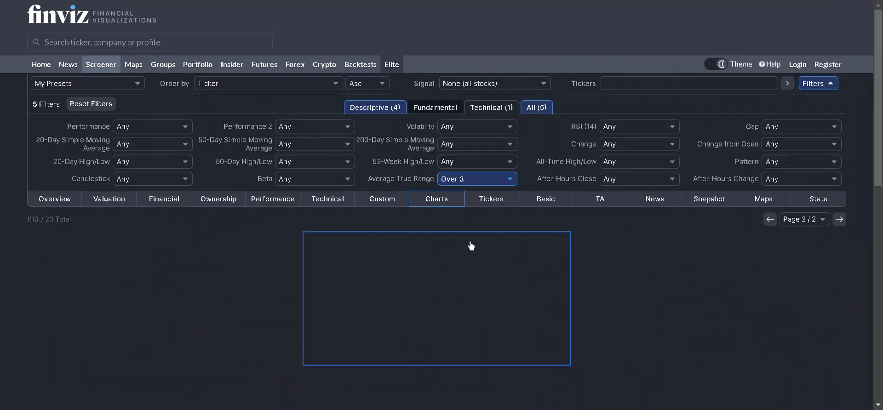
scroll(644, 243, down, 3)
scroll(644, 239, down, 3)
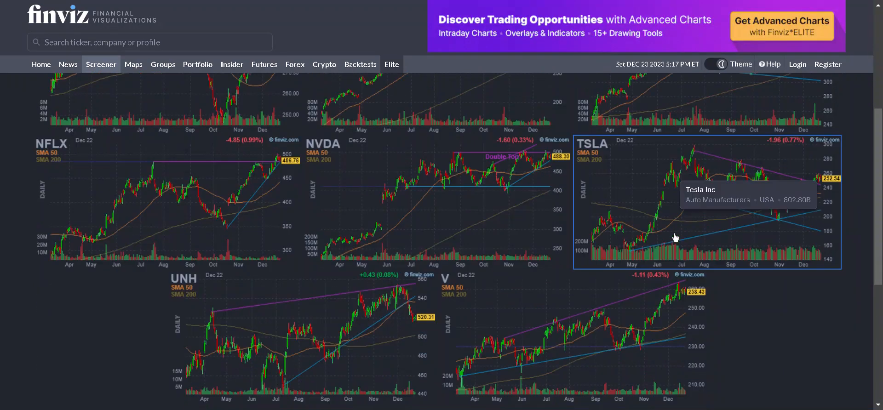
scroll(276, 243, down, 3)
scroll(554, 256, up, 6)
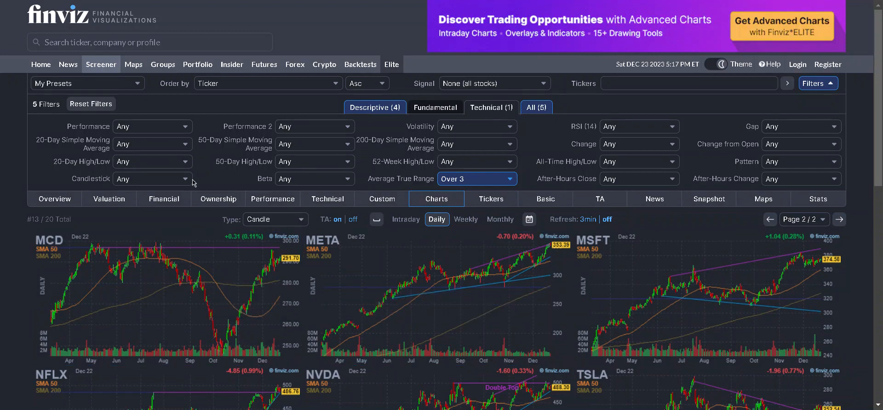
- Switch to TradingView and load the saved chart layout "yt"
key(alt+Tab)
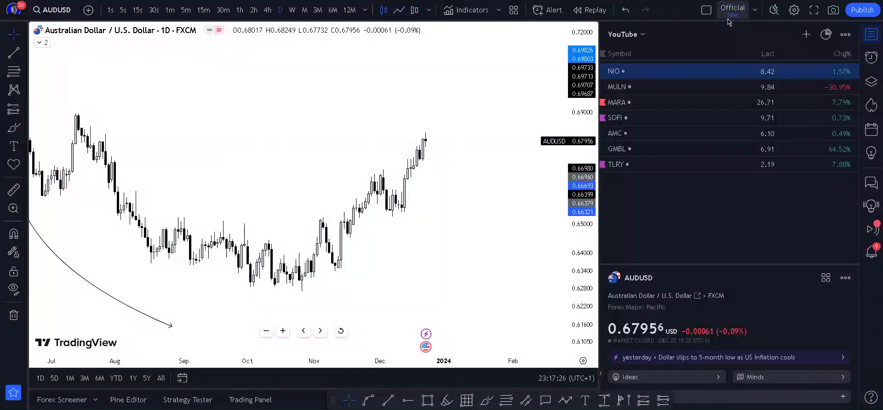
click(755, 10)
click(819, 210)
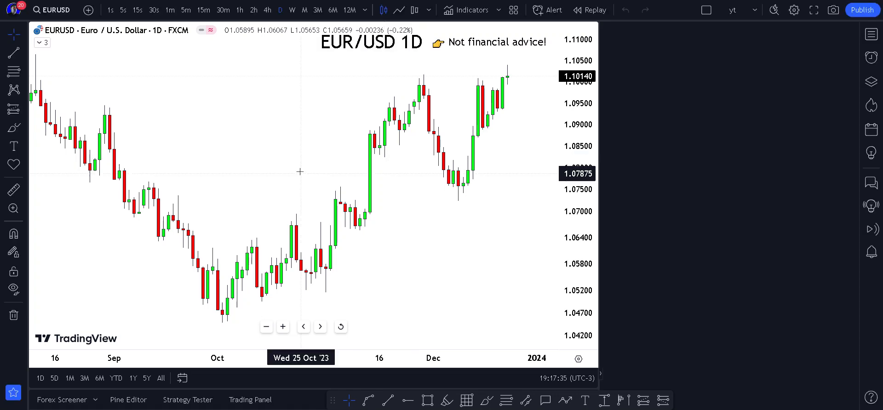
- Load the MCD McDonald's Corporation stock from NYSE and examine its daily price history with the drawn levels
text(c)
key(BackSpace)
text(MCD)
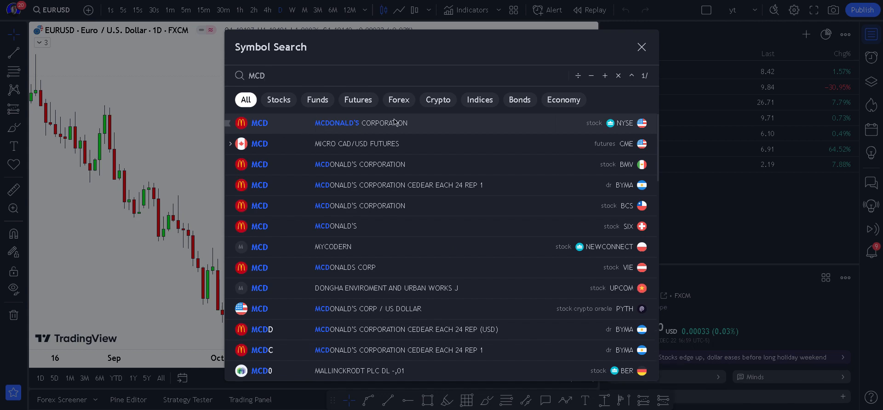
click(302, 129)
scroll(523, 169, down, 5)
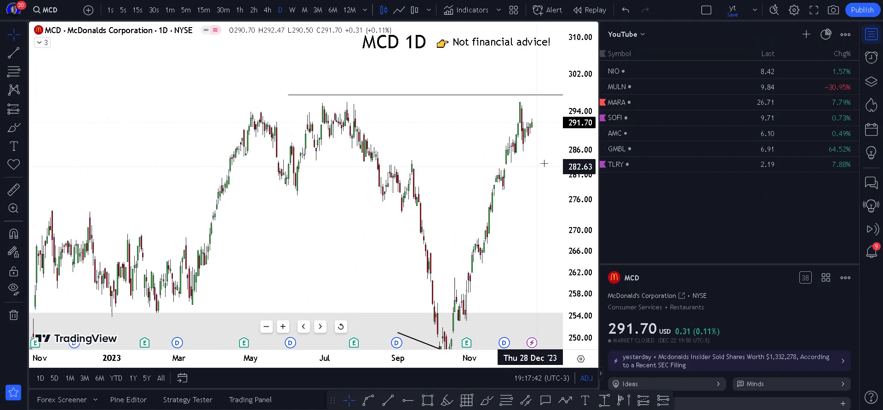
drag(541, 162, 463, 208)
scroll(482, 230, down, 3)
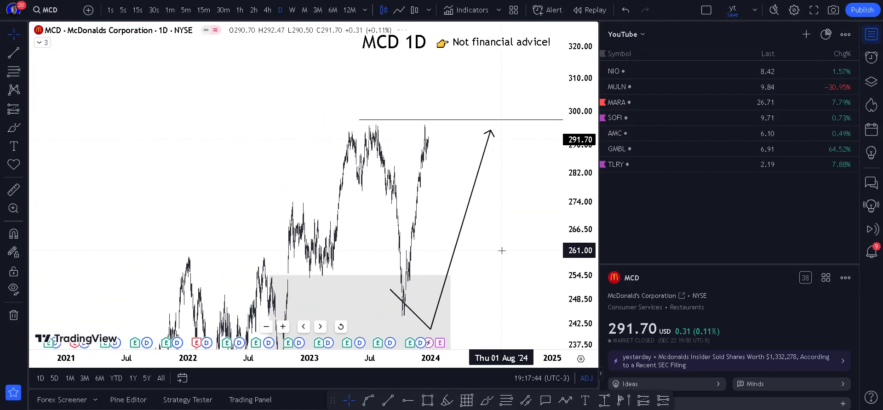
scroll(473, 239, up, 6)
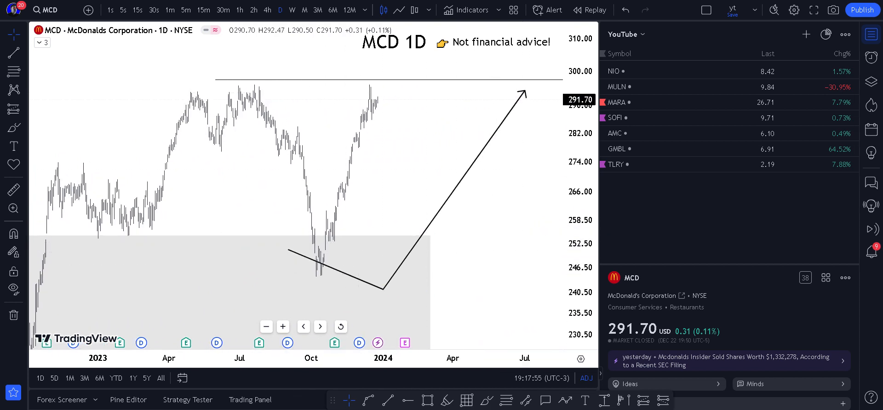
- Return to the Finviz screener and change the descriptive Market Cap filter to Large, starting at $10bln
key(ctrl+Tab)
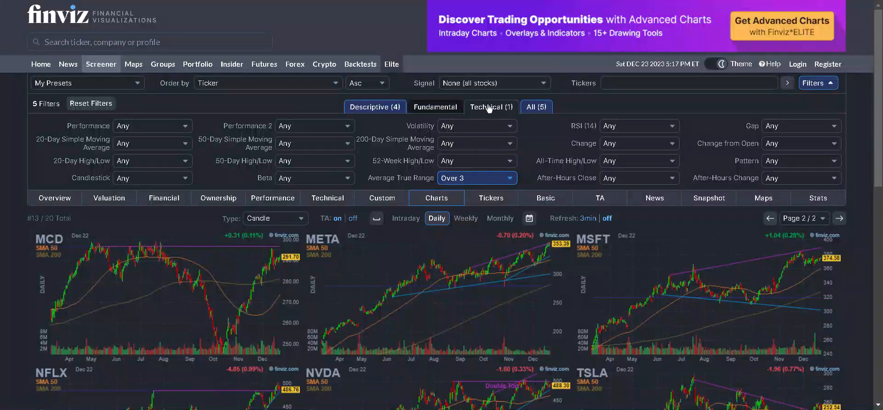
click(374, 106)
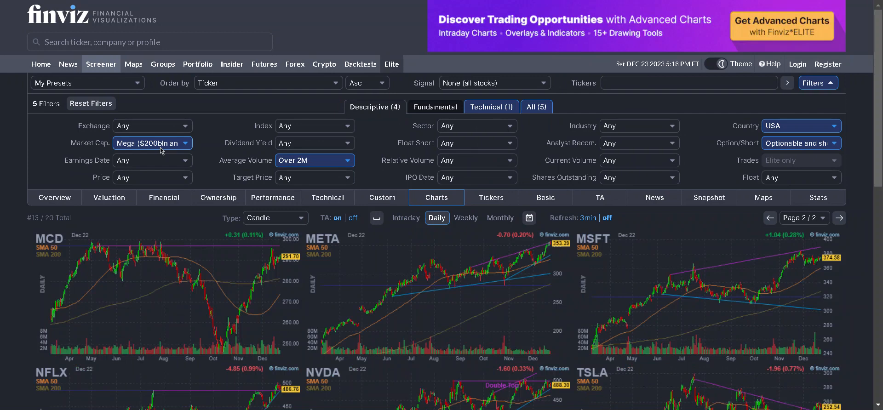
click(181, 175)
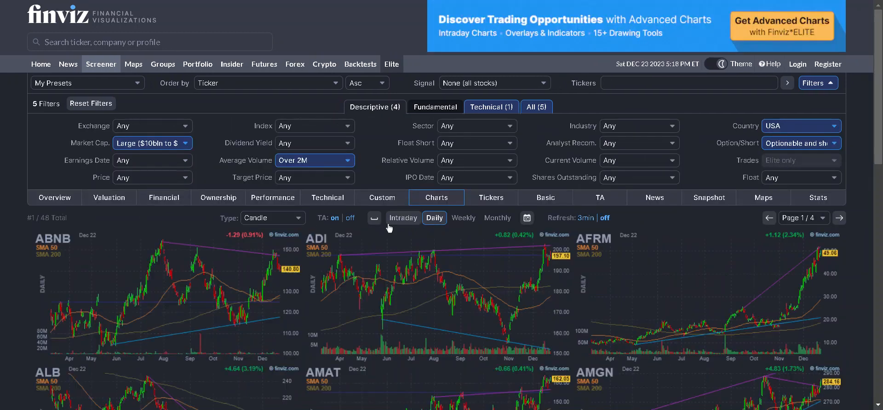
- Look through the first page of large-cap stock charts
scroll(484, 226, down, 5)
scroll(503, 221, down, 5)
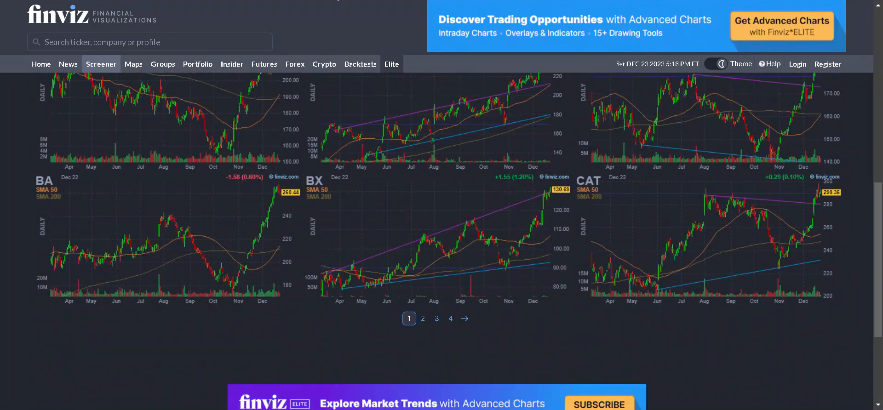
click(338, 0)
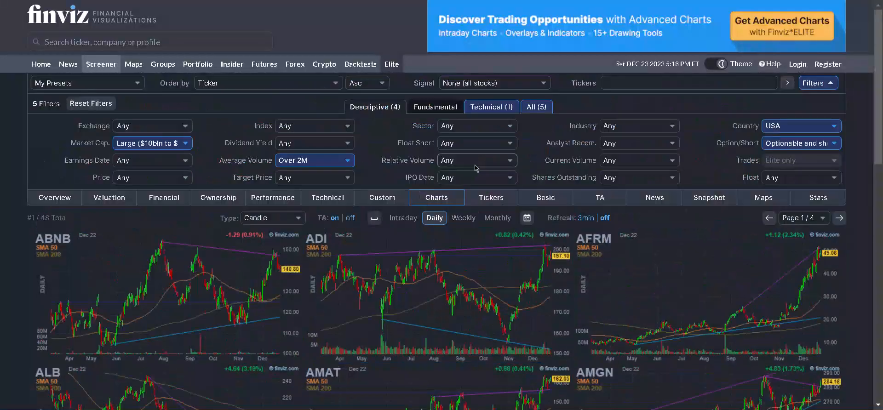